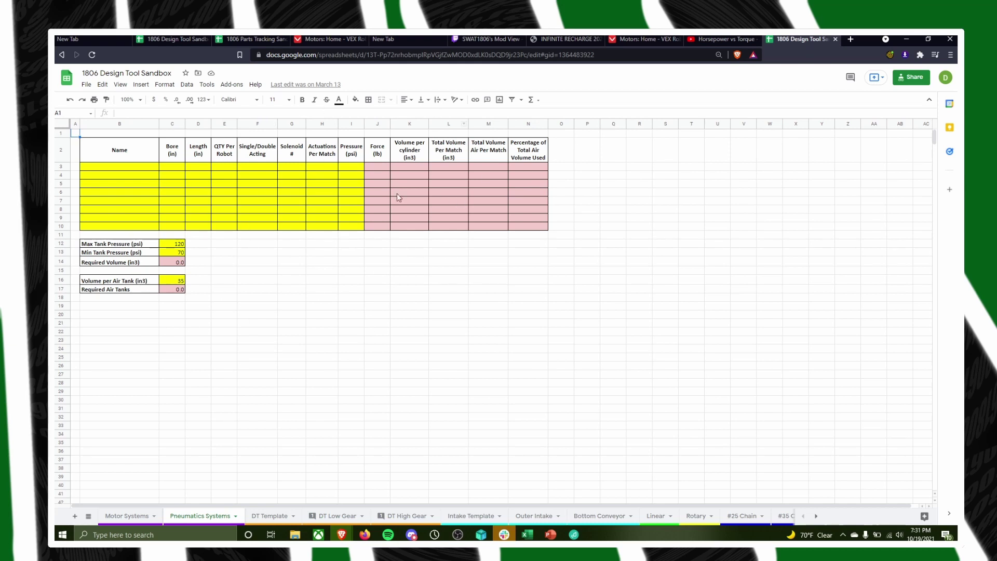
Step: Review the drivetrain calculator sheets, comparing DT Template, DT Low Gear and DT High Gear
click(280, 517)
click(336, 516)
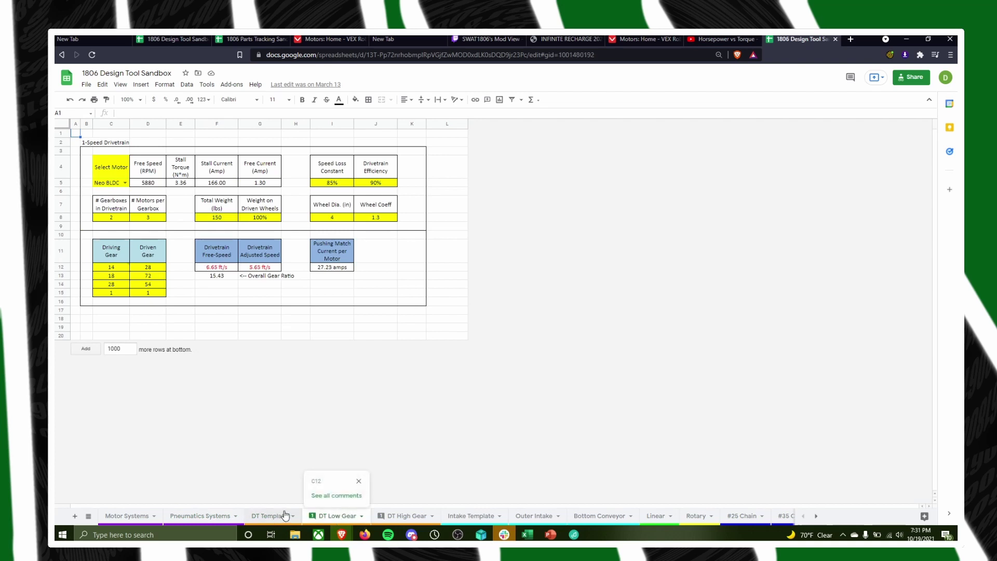
click(414, 517)
click(336, 516)
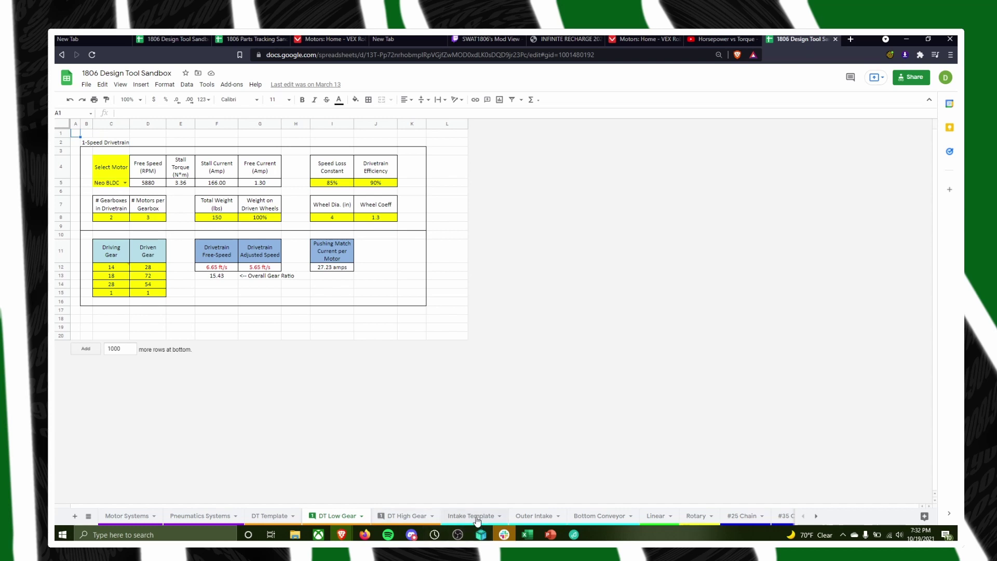
click(404, 517)
Step: Review the Intake Template, Outer Intake and Bottom Conveyor sheets, inspecting the no-load intake linear speed cell on the last two
click(487, 517)
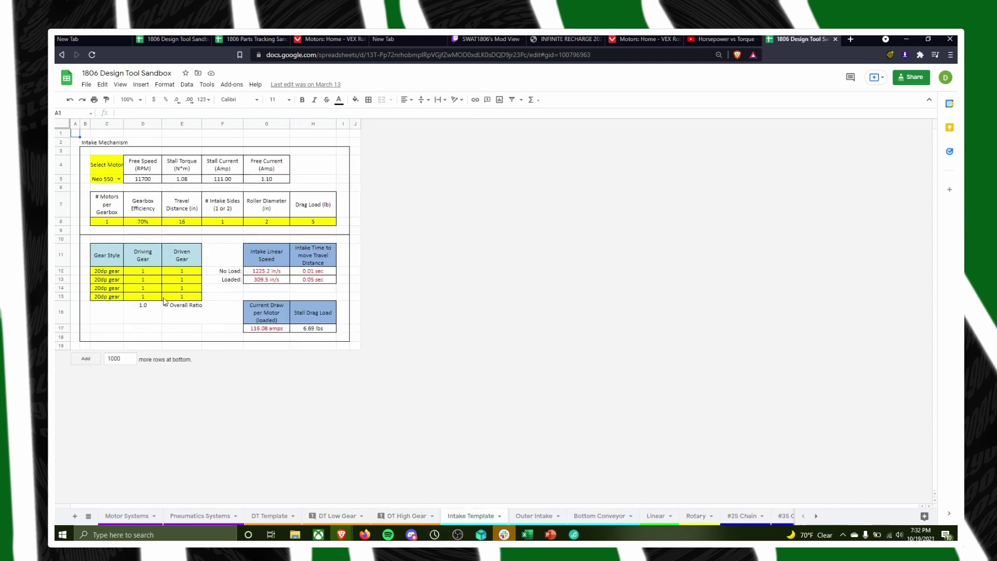
click(534, 516)
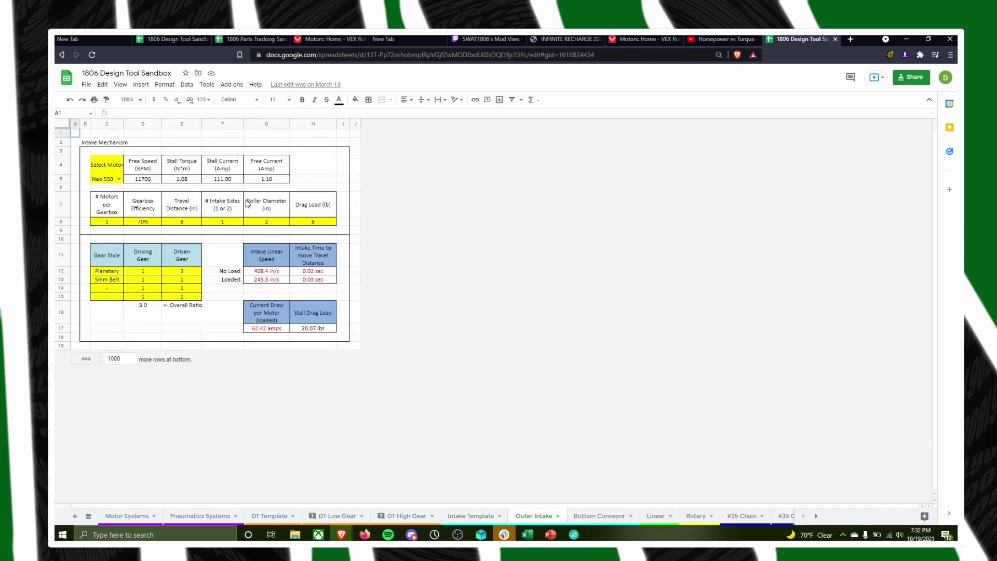
click(265, 275)
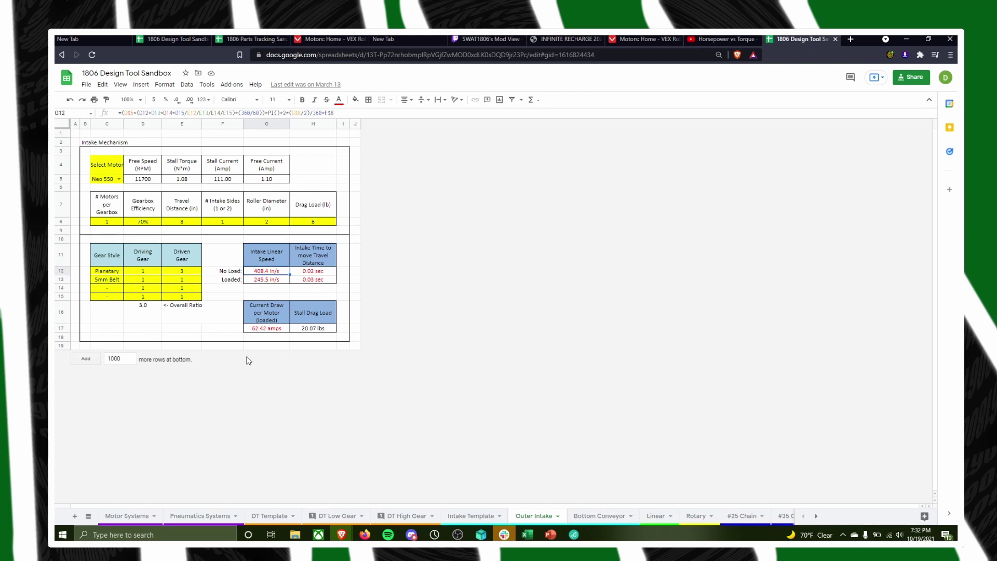
click(609, 517)
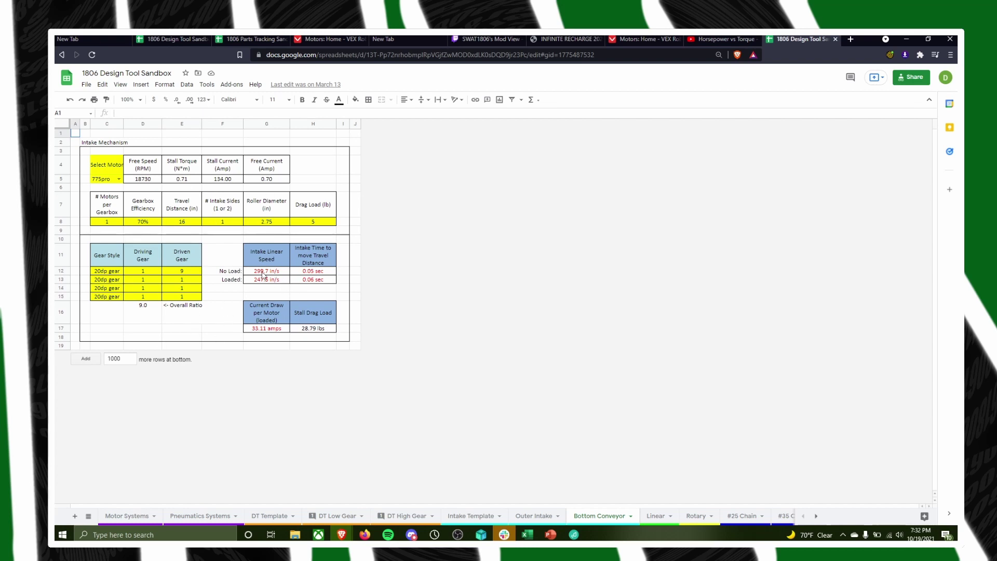
click(267, 272)
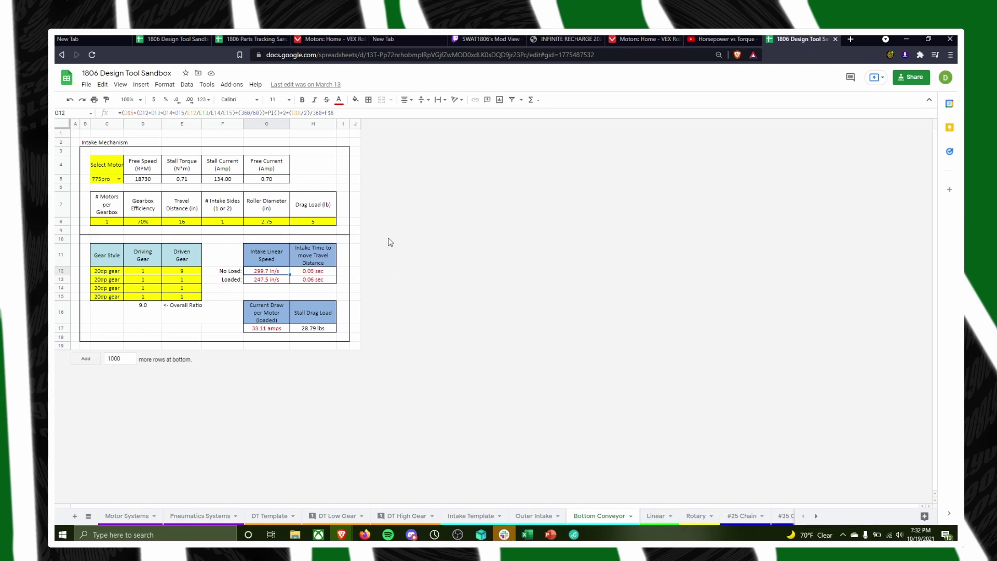
Step: Review the Linear and Rotary mechanism calculator sheets
click(654, 520)
click(602, 517)
click(656, 516)
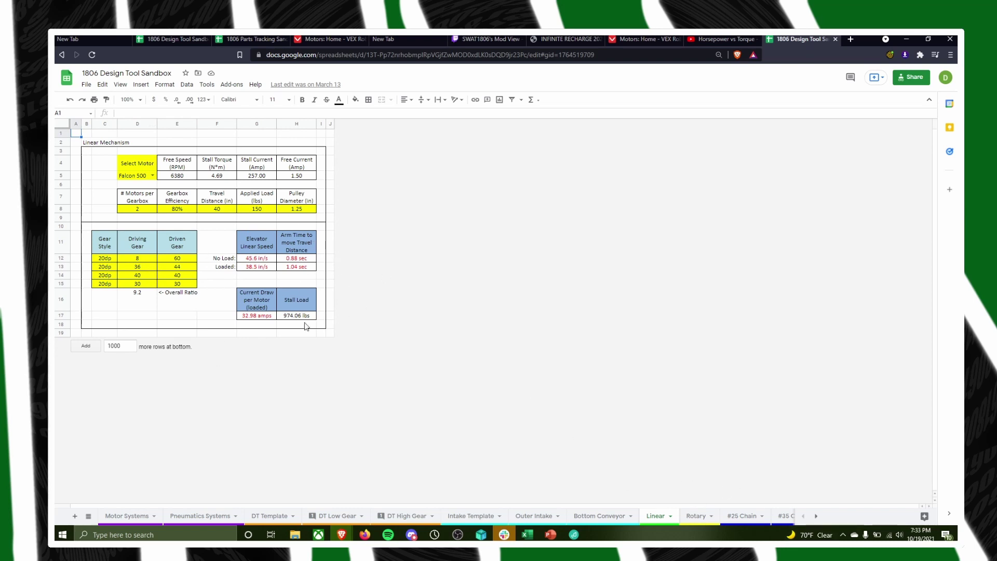
click(696, 516)
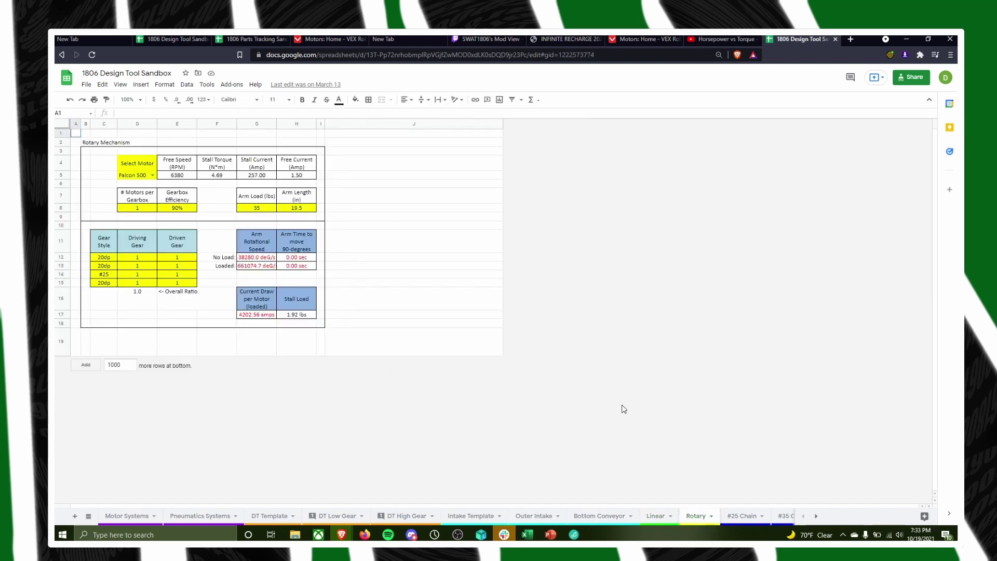
Step: Duplicate the #25 Chain sheet and rename the copy as Drivetrain Chain Spacing
scroll(696, 506, down, 3)
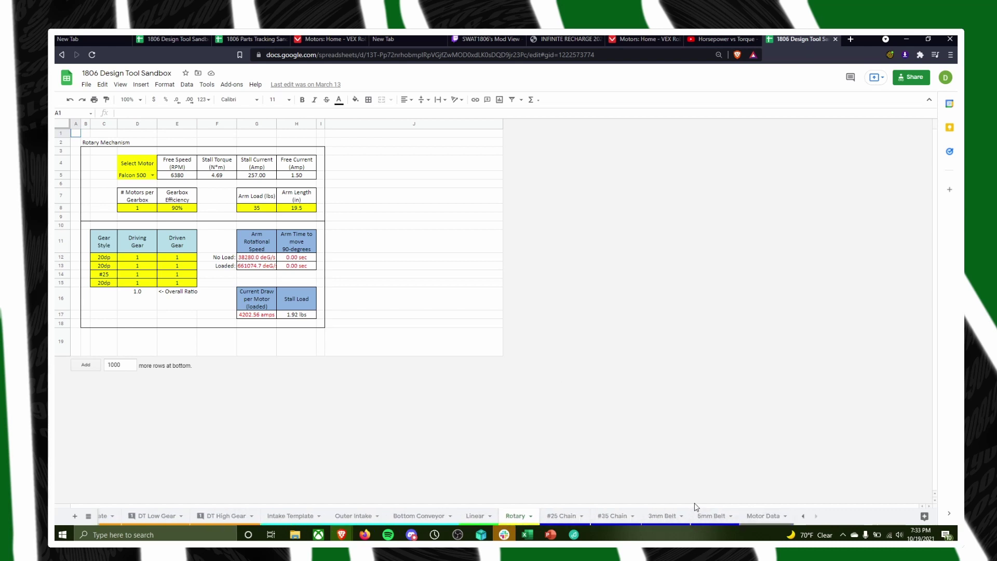
click(561, 516)
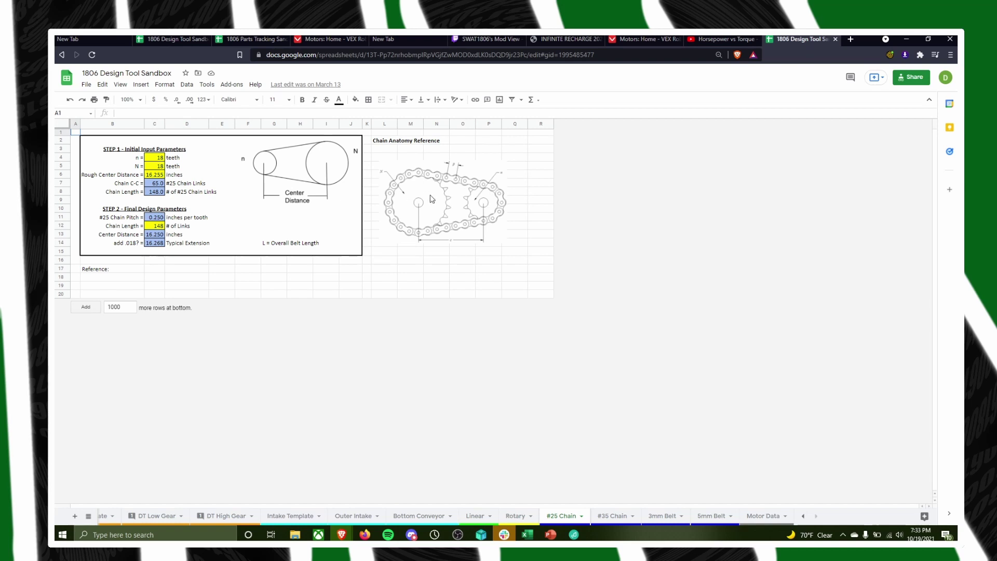
right_click(570, 517)
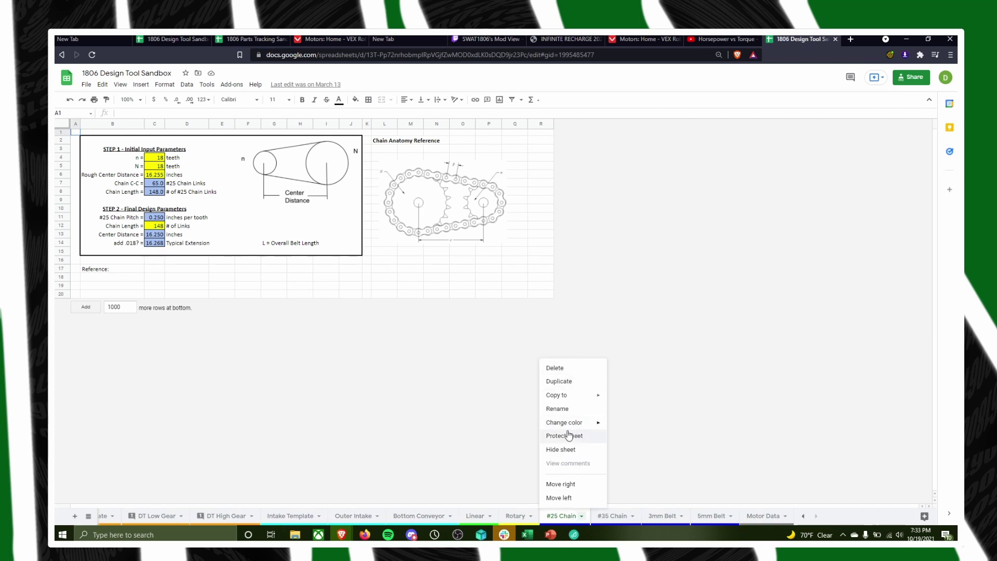
click(567, 381)
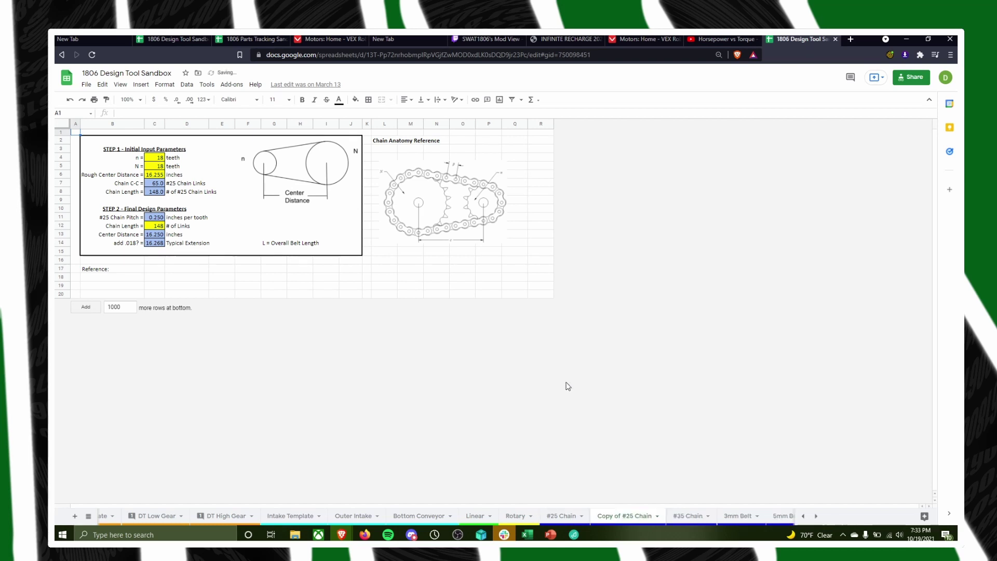
right_click(631, 515)
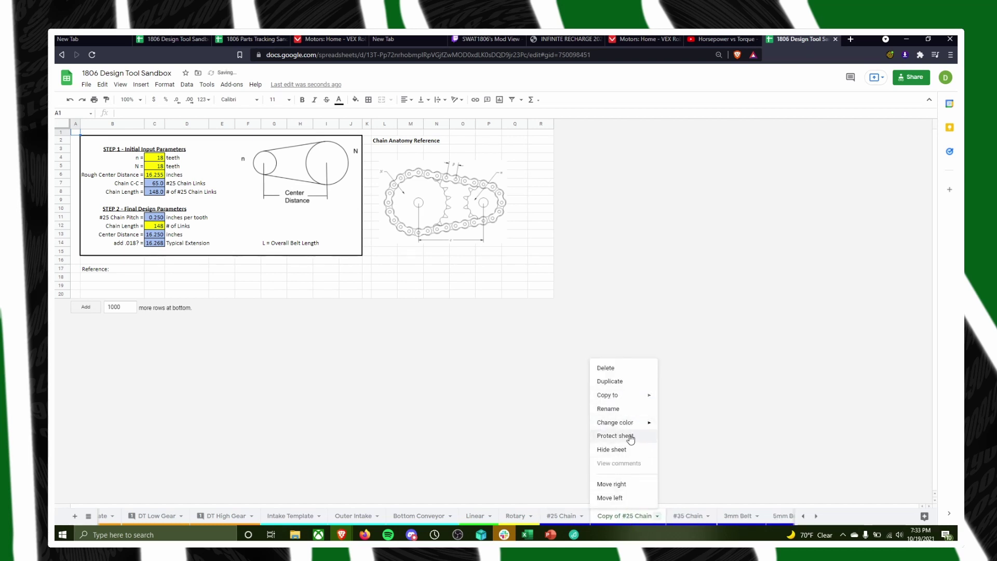
click(618, 410)
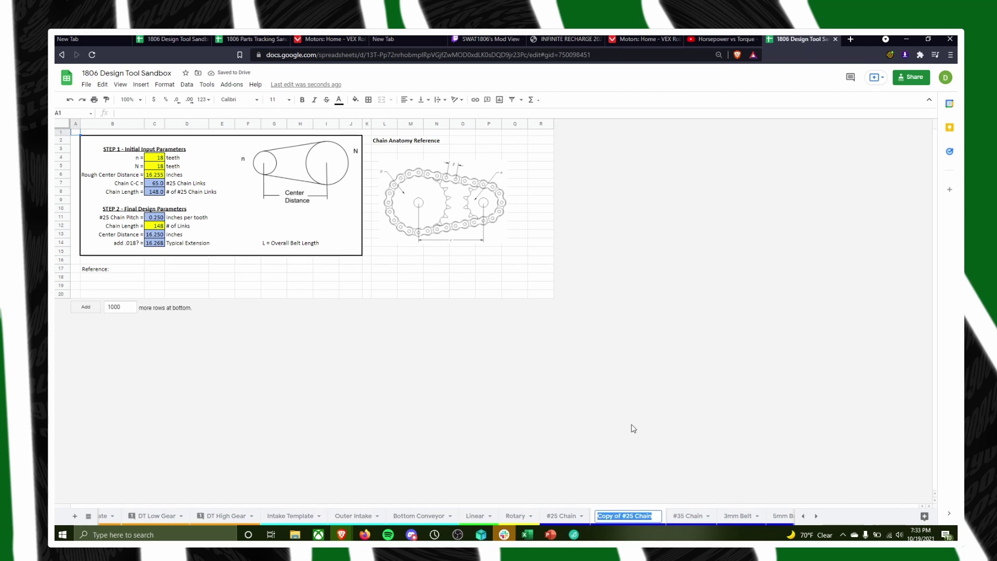
text(Drivetr)
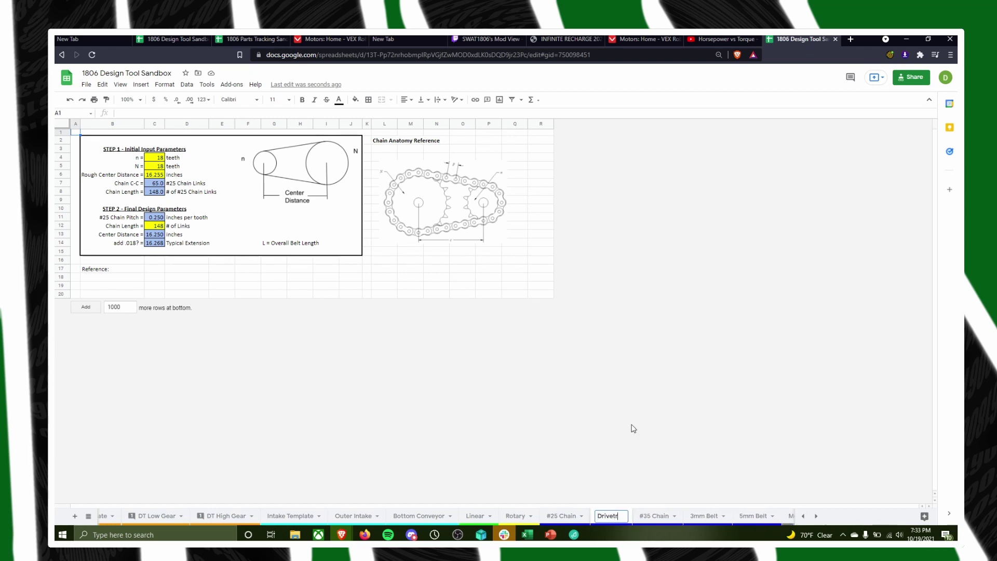
text(ain Chain Spa)
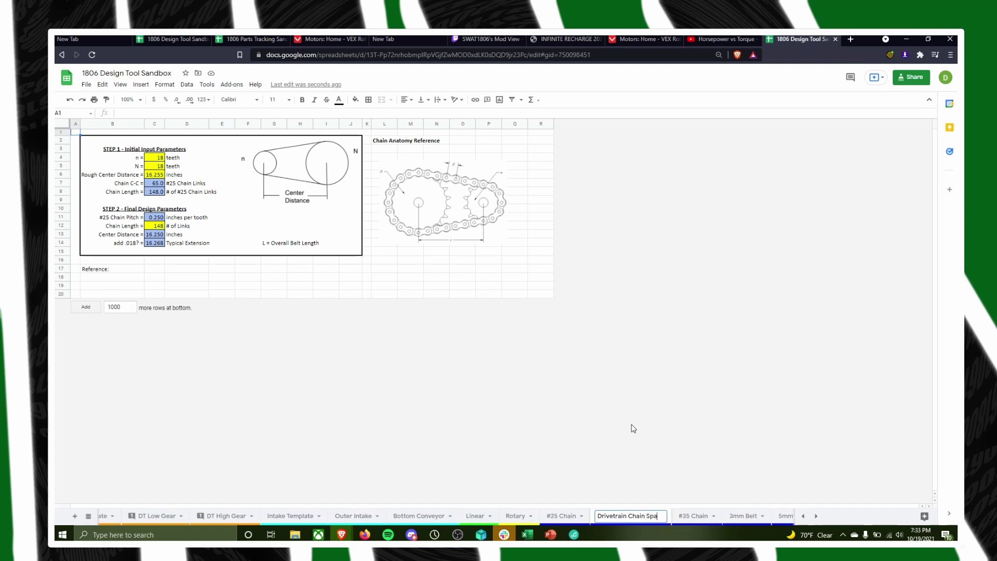
text(cing)
key(Return)
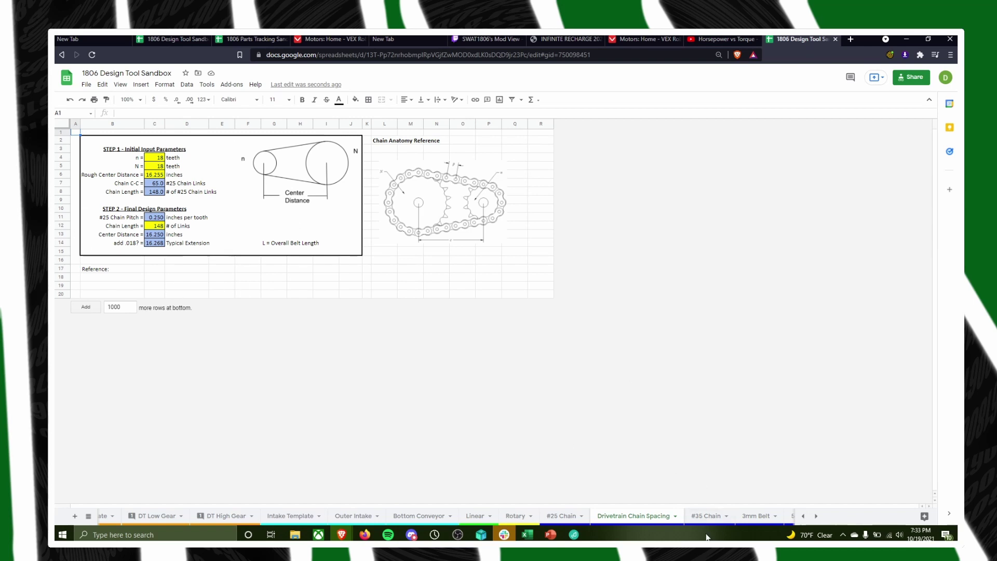
Step: Review the #35 Chain, 3mm Belt and 5mm Belt center distance calculator sheets
click(712, 517)
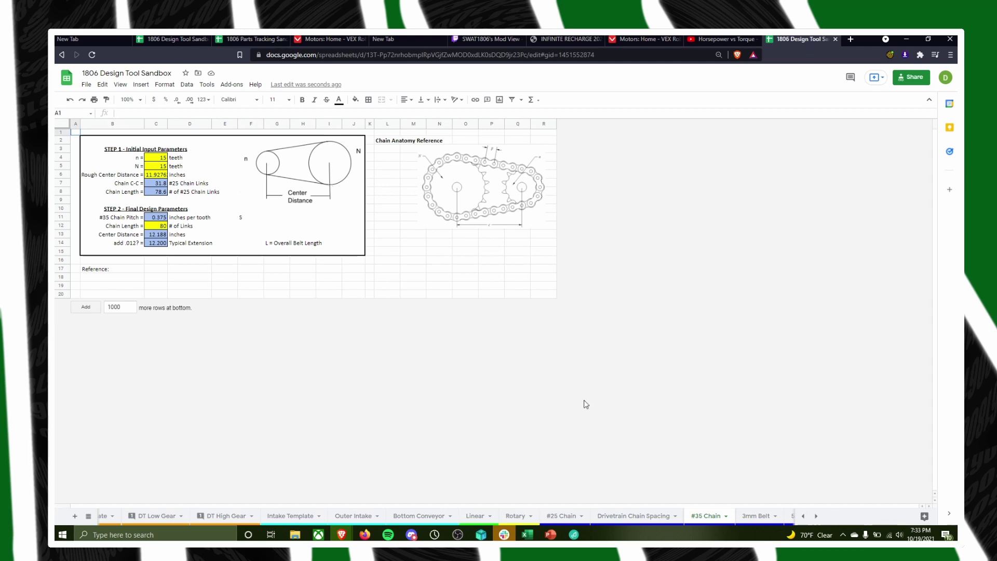
scroll(773, 514, right, 3)
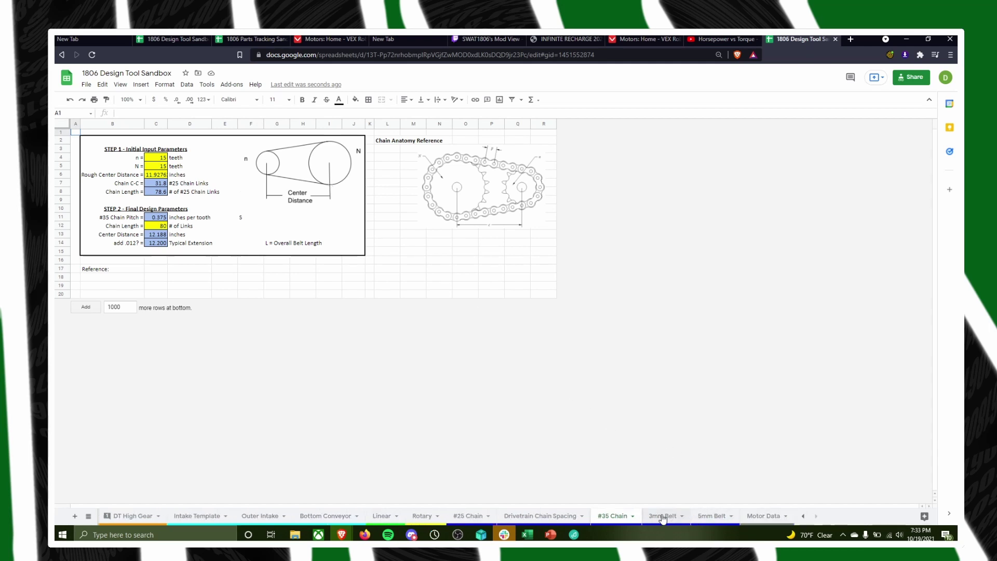
click(670, 516)
click(713, 516)
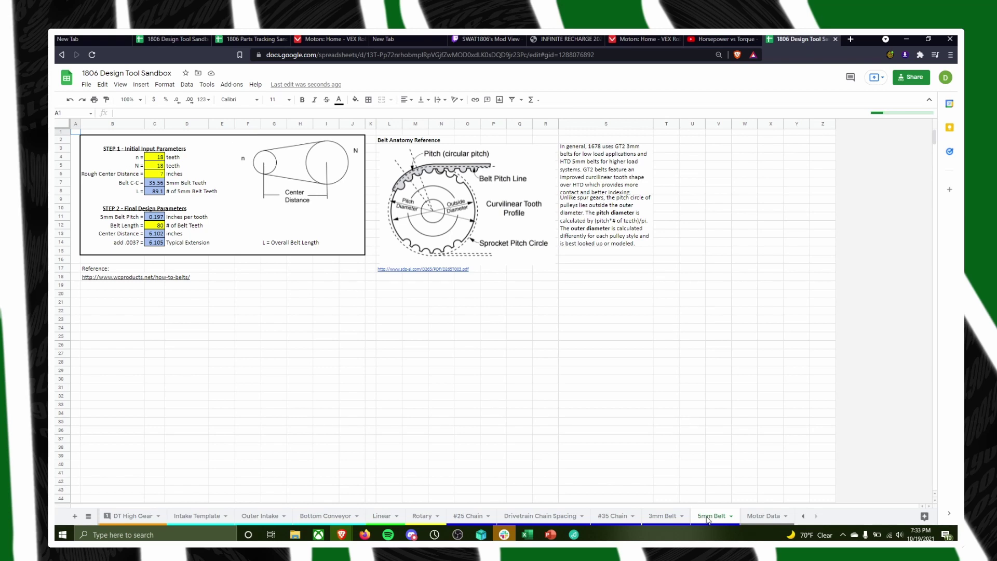
Step: Read through the motor specifications table on the Motor Data sheet
click(764, 517)
scroll(244, 289, down, 3)
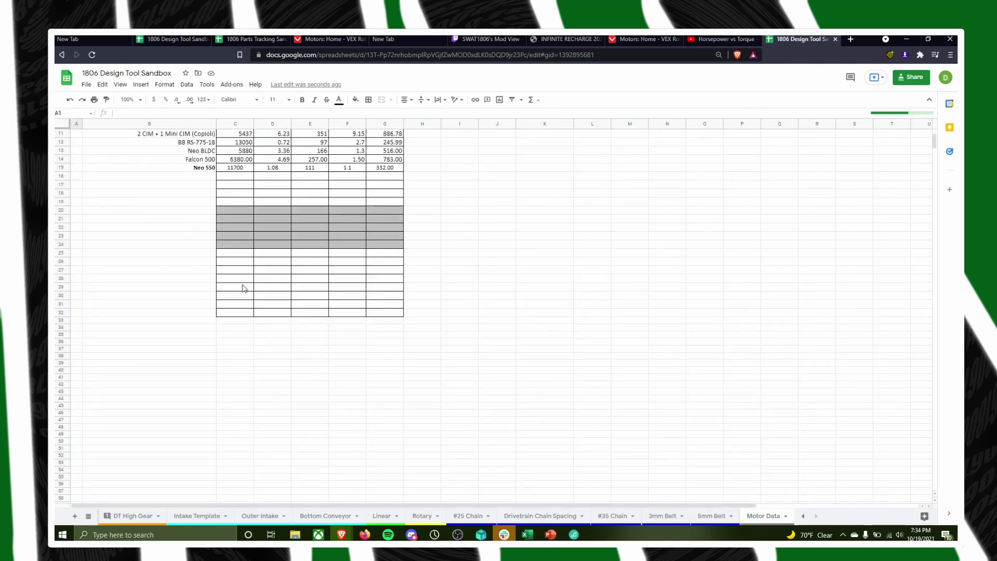
scroll(244, 288, up, 3)
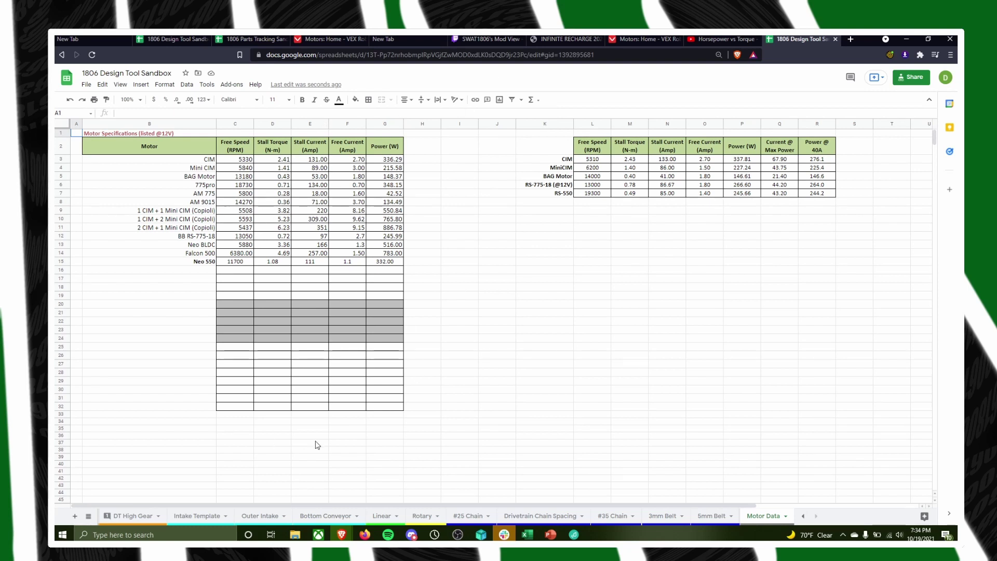
scroll(325, 516, up, 5)
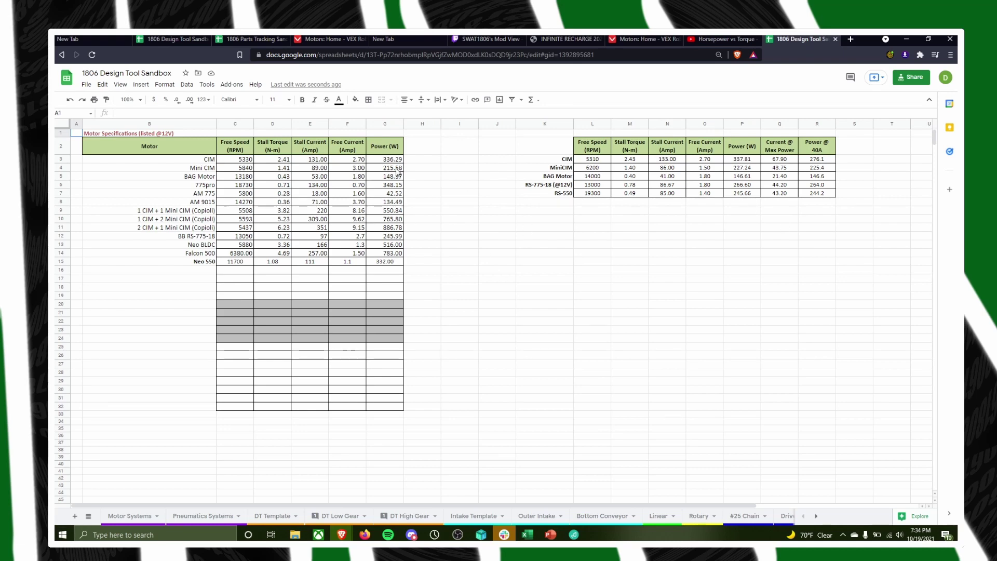
Step: Switch to the 1806 Parts Tracking Sandbox spreadsheet and review its Reference Info, Statistics and Assembly List sheets
click(250, 39)
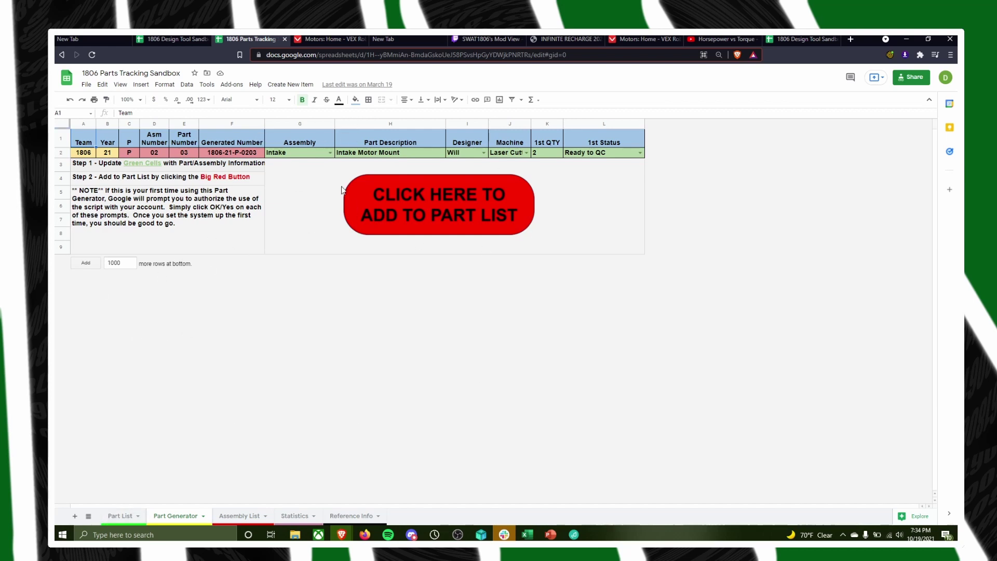
click(348, 516)
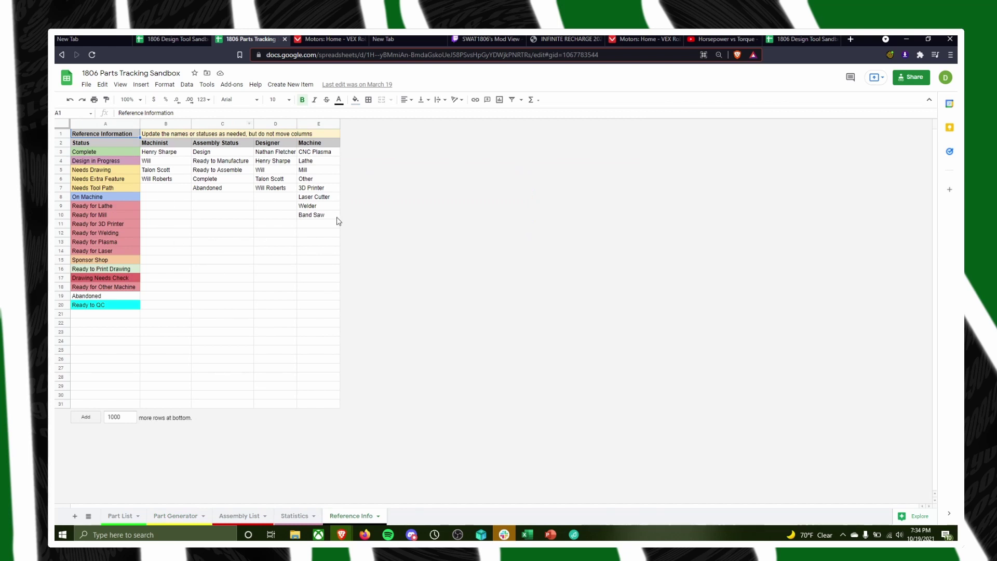
click(296, 521)
click(231, 517)
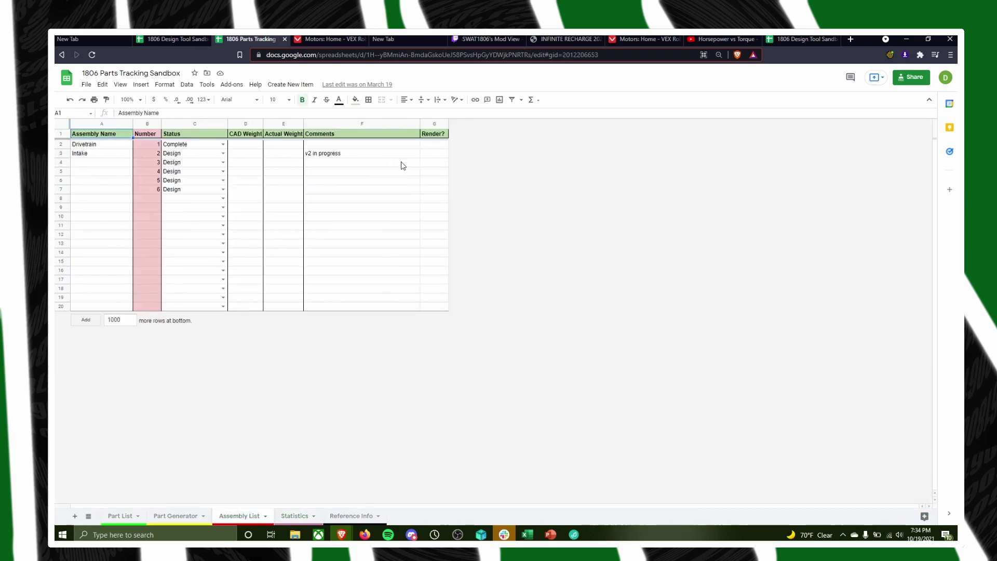
Step: Set the Intake Motor Mount's designer to the second listed name in the Part Generator and display the Machine options
click(176, 516)
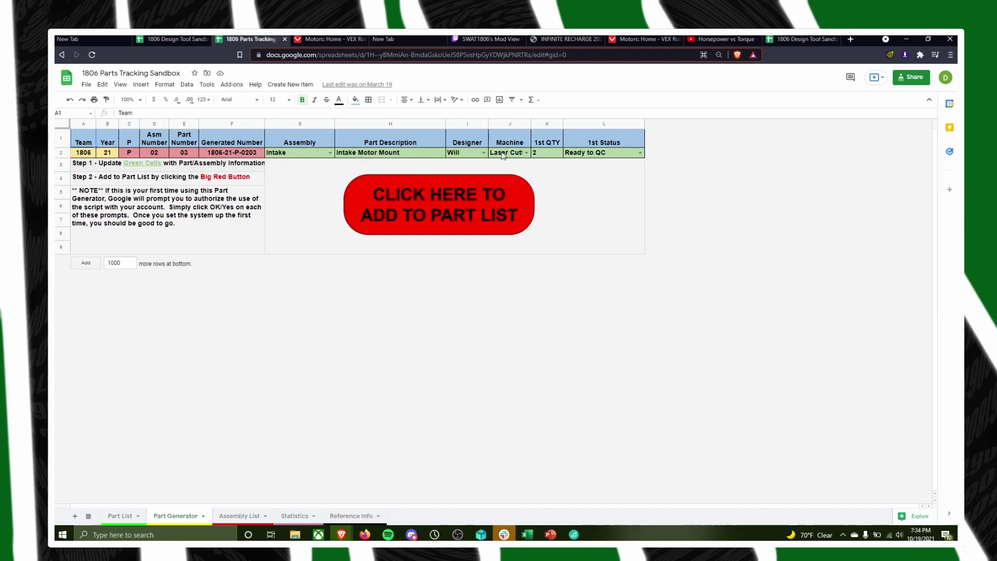
click(483, 153)
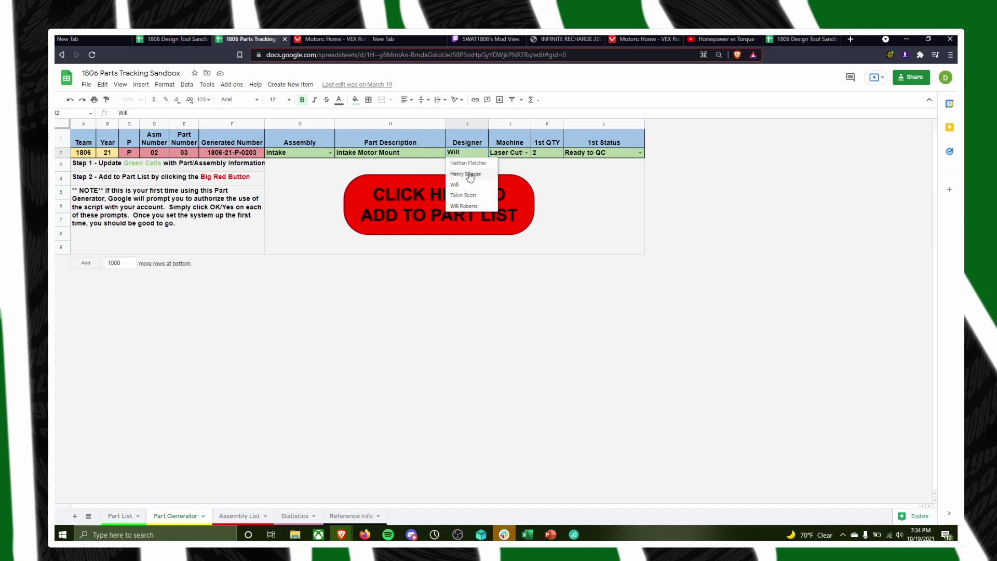
click(465, 176)
click(617, 155)
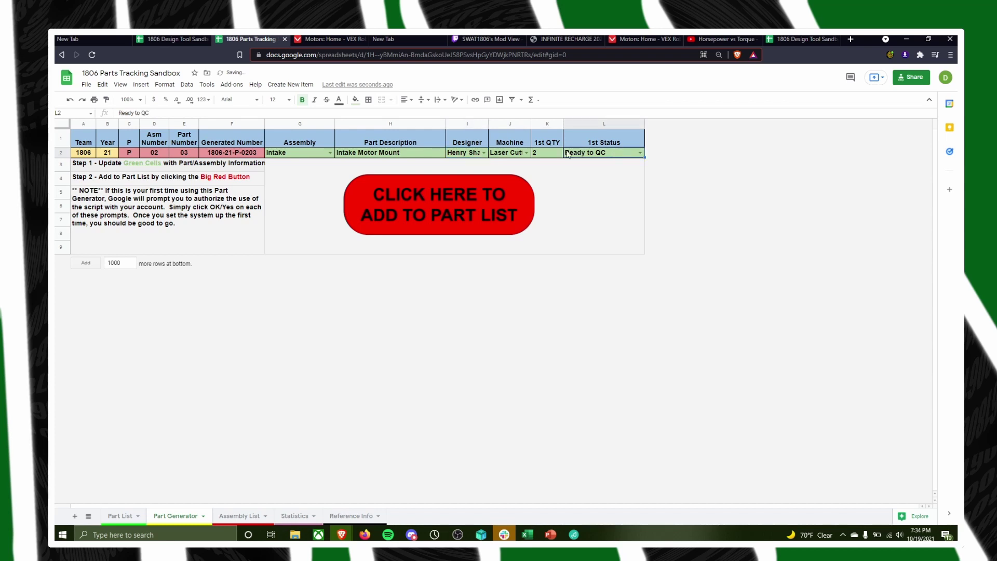
click(512, 155)
click(526, 153)
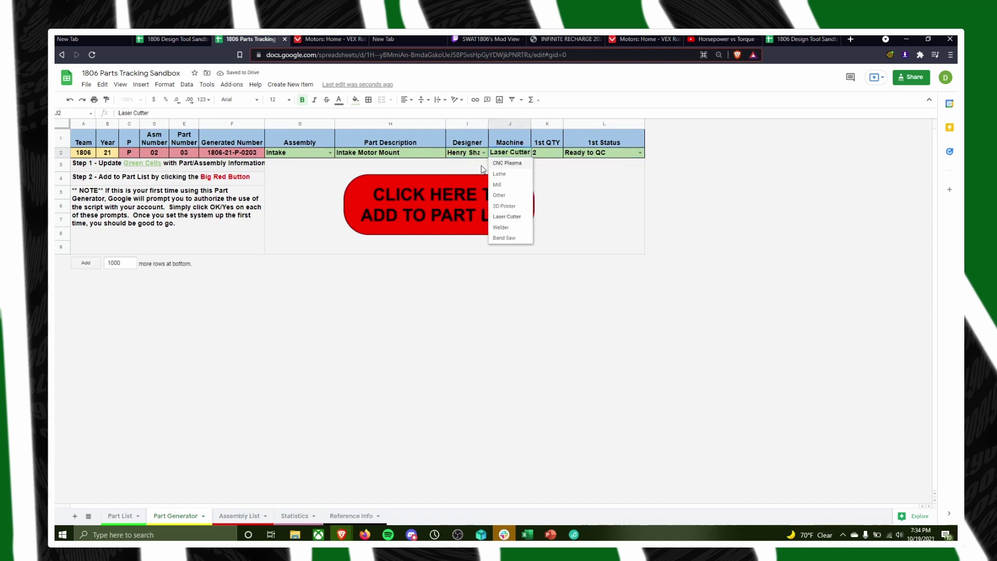
Step: Review the Part List, Reference Info and Statistics sheets of the parts tracking spreadsheet
click(120, 516)
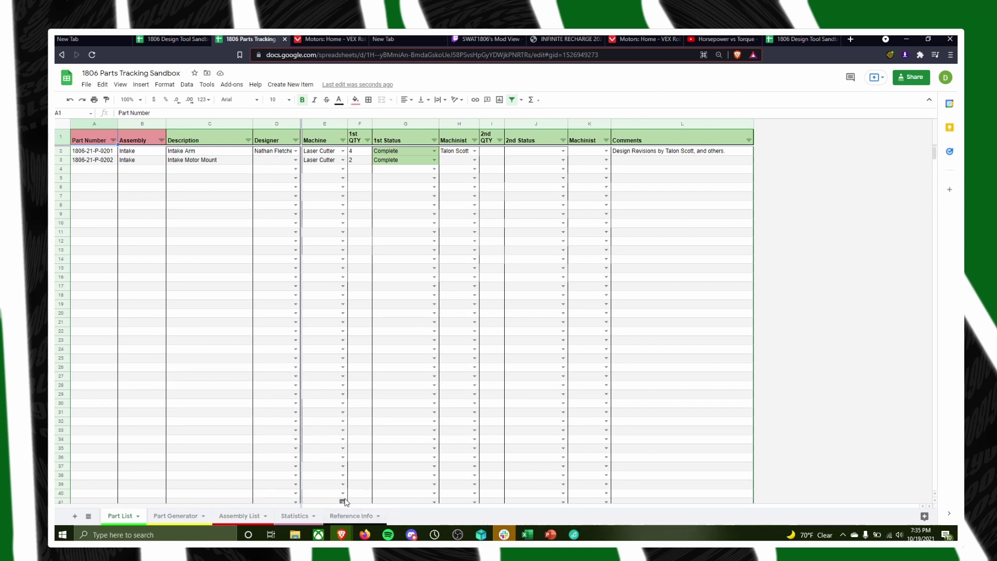
click(351, 518)
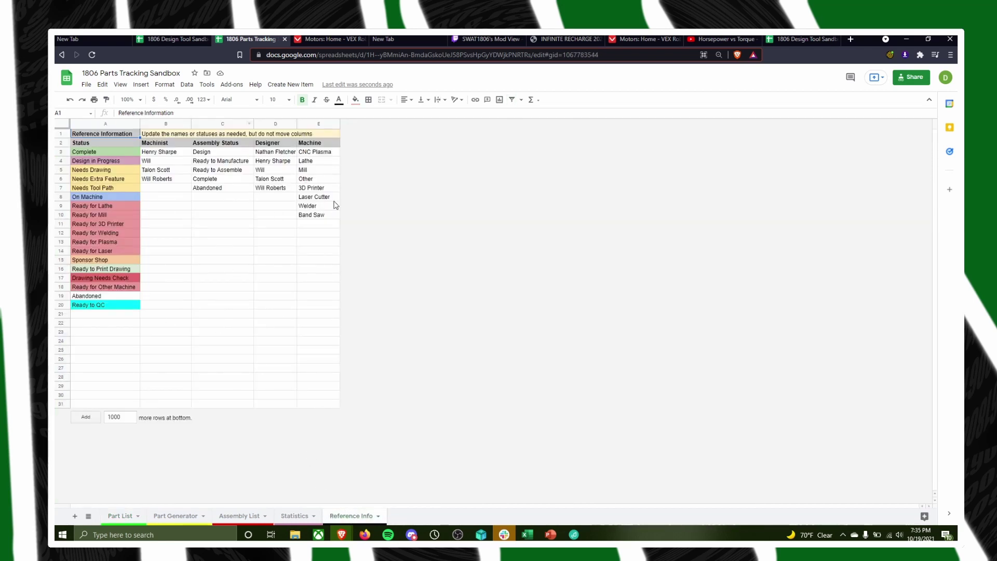
click(289, 516)
Step: Inspect the Drivetrain and Intake names plus the Drivetrain's status and CAD weight cells on the Assembly List sheet
click(236, 517)
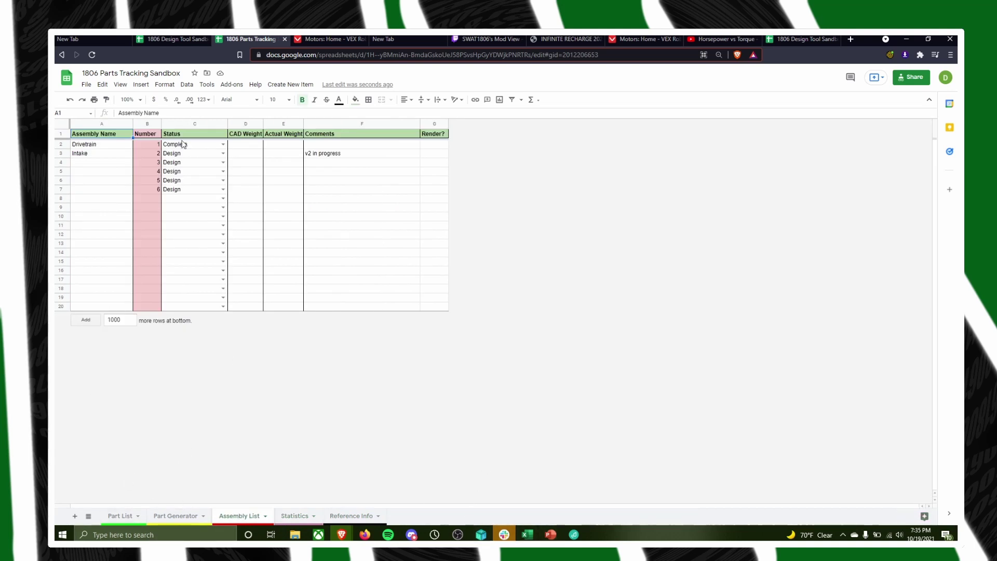
click(92, 146)
click(91, 154)
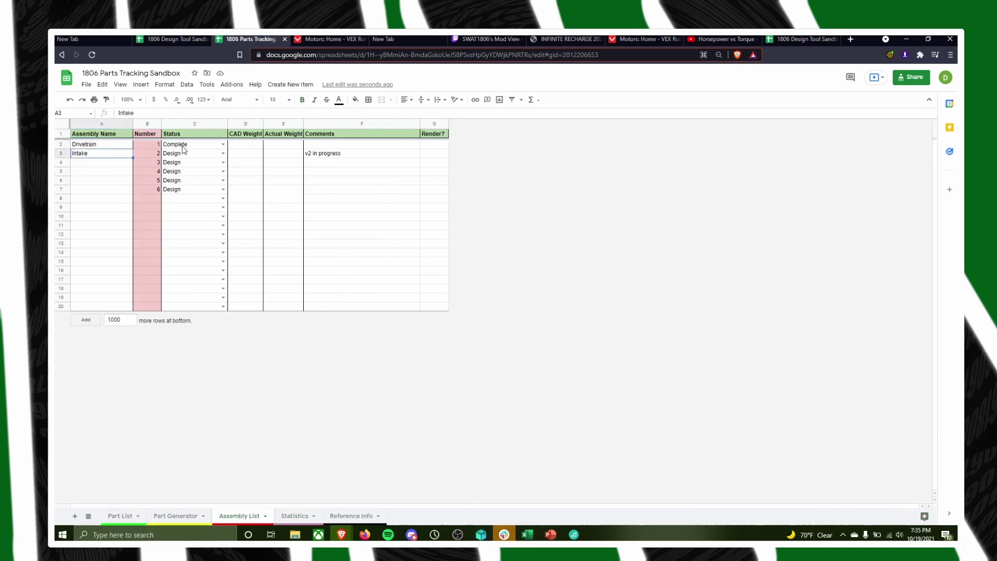
click(206, 148)
click(254, 146)
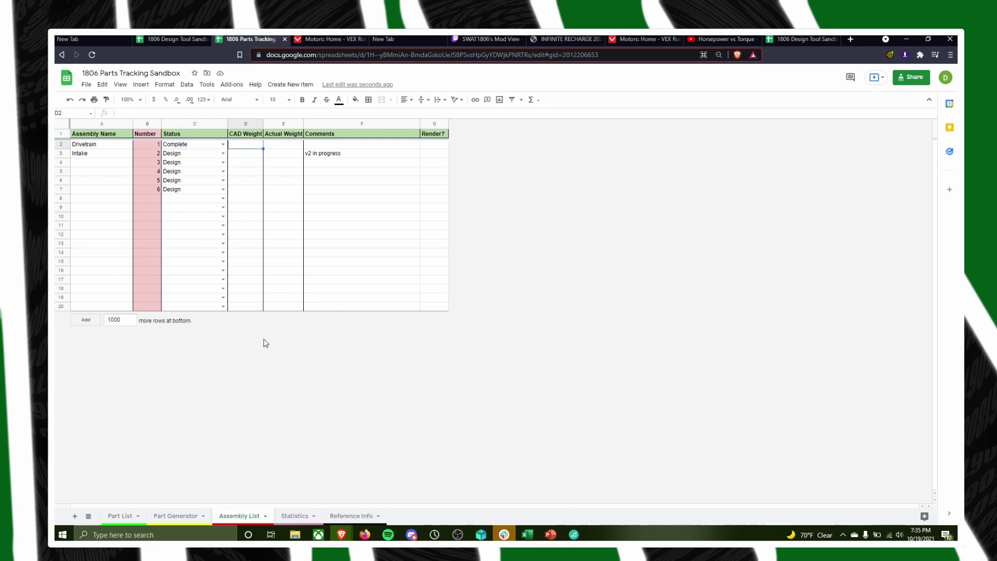
Step: Return to the Part Generator sheet and switch to the PowerPoint presentation
click(176, 516)
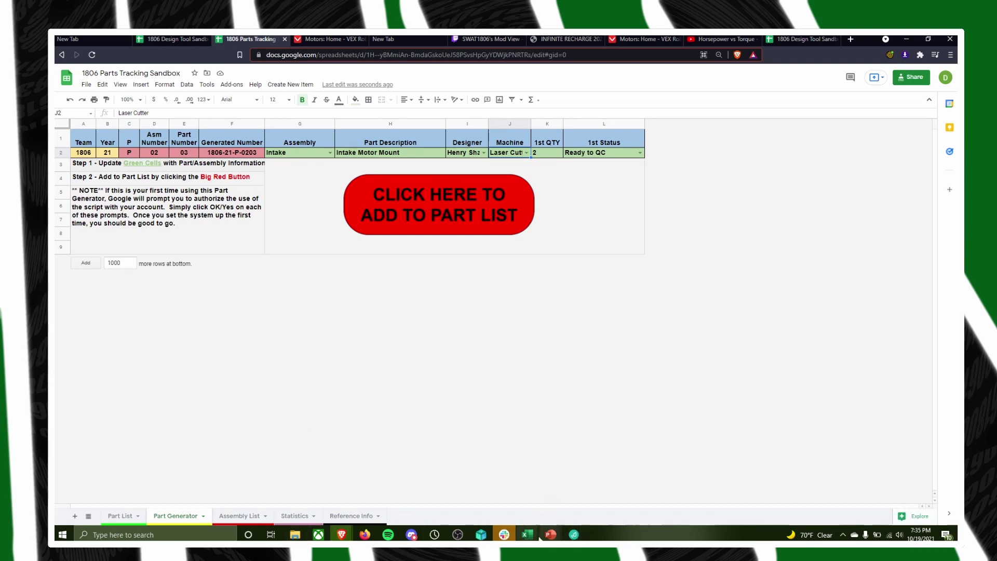
click(589, 482)
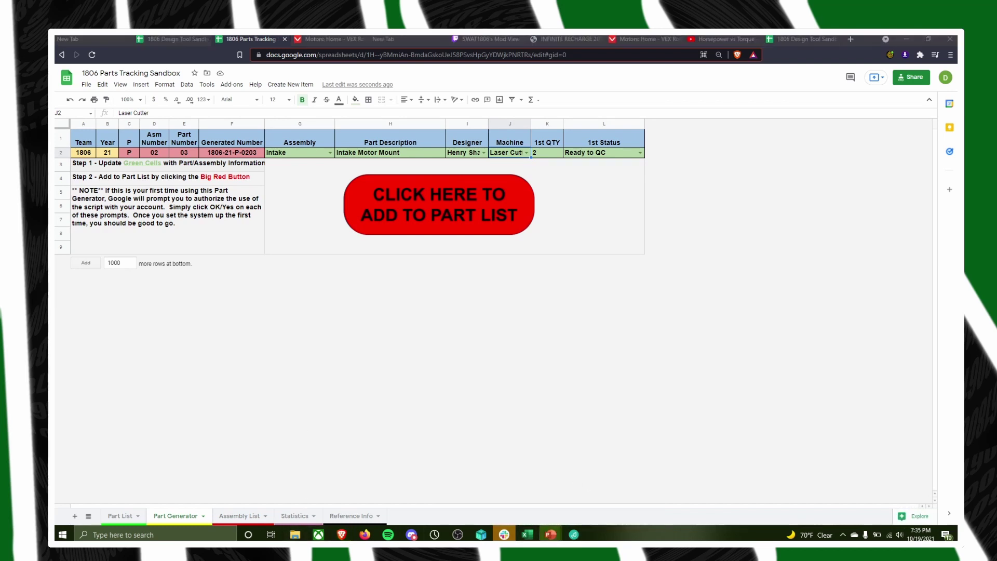